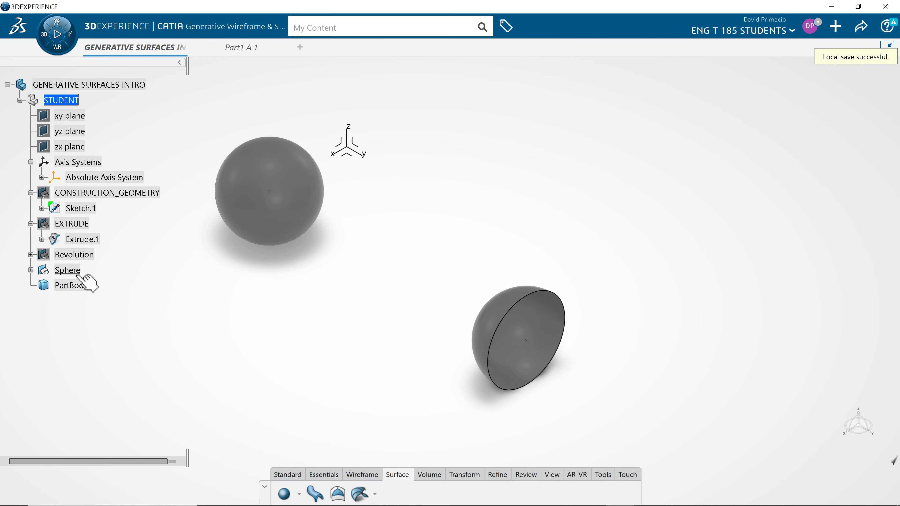
Insert a new geometrical set under STUDENT, name it Cylinderical, and hide the Sphere geometrical set.
left_click(62, 101)
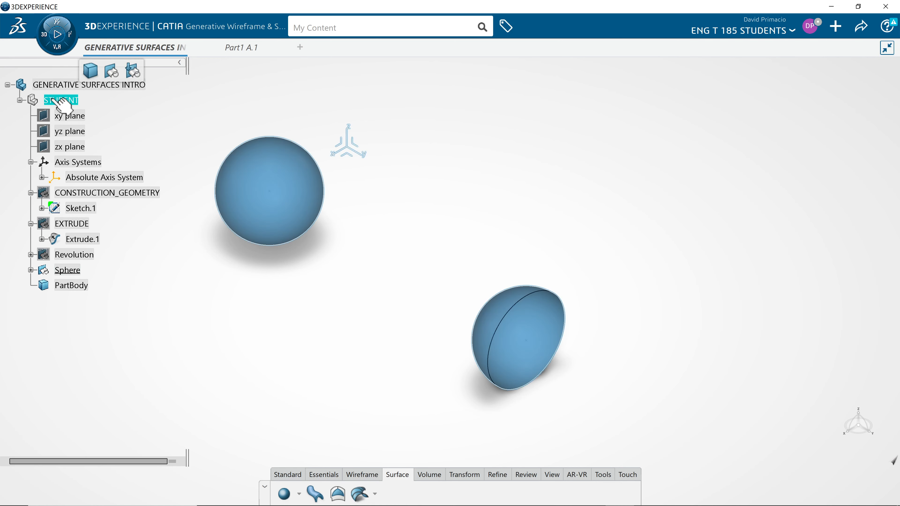
left_click(133, 71)
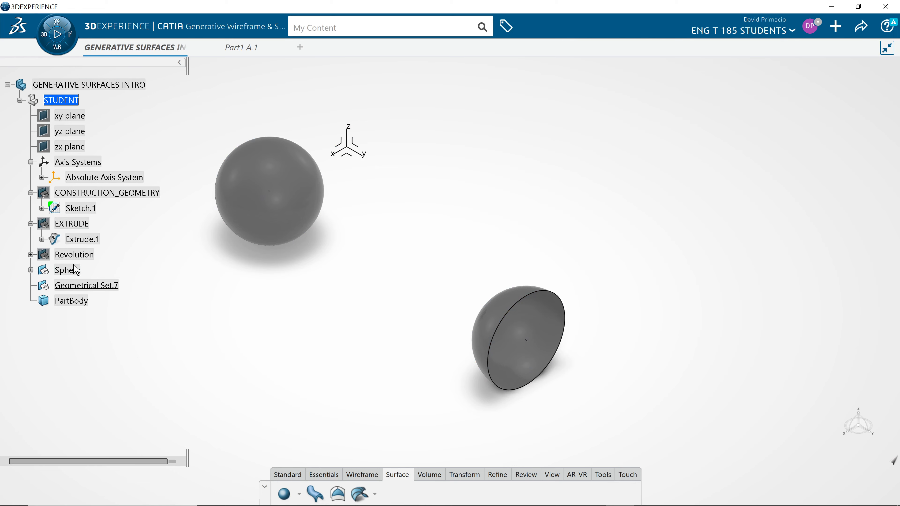
right_click(77, 284)
key("Escape")
right_click(78, 285)
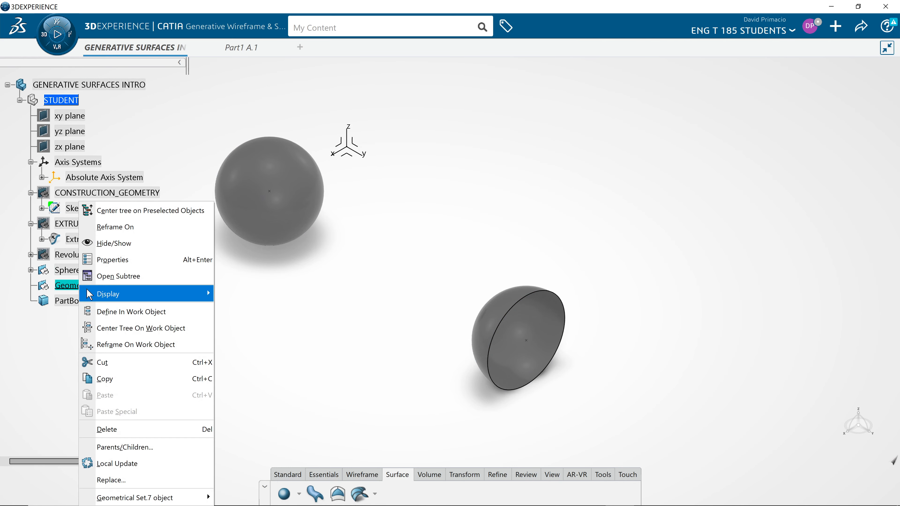
left_click(107, 265)
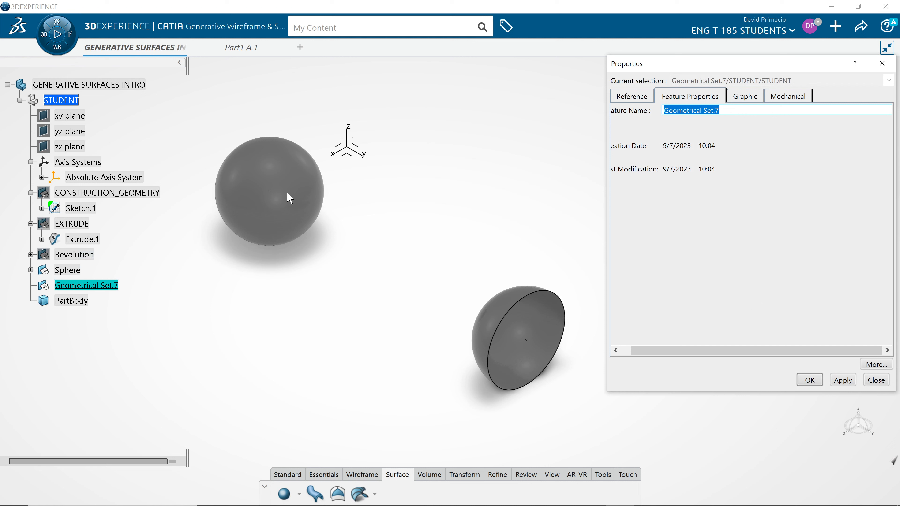
type("S")
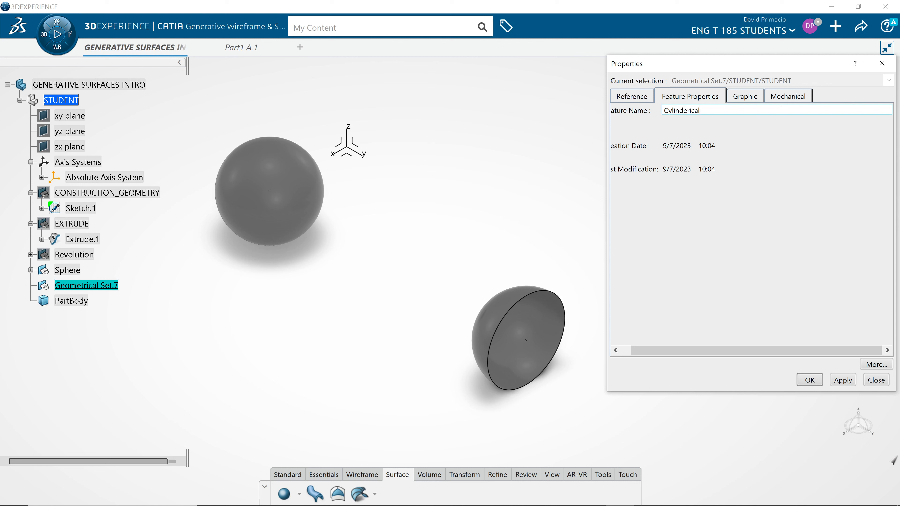
key("Return")
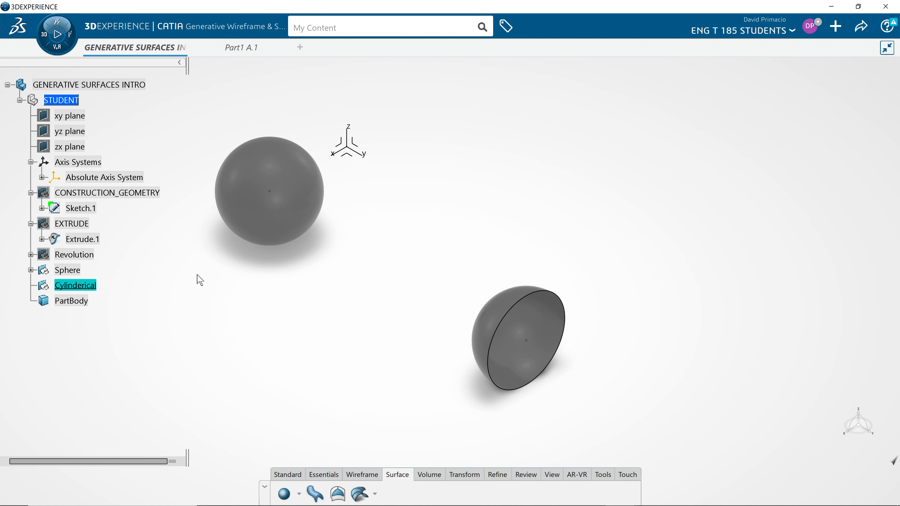
right_click(67, 271)
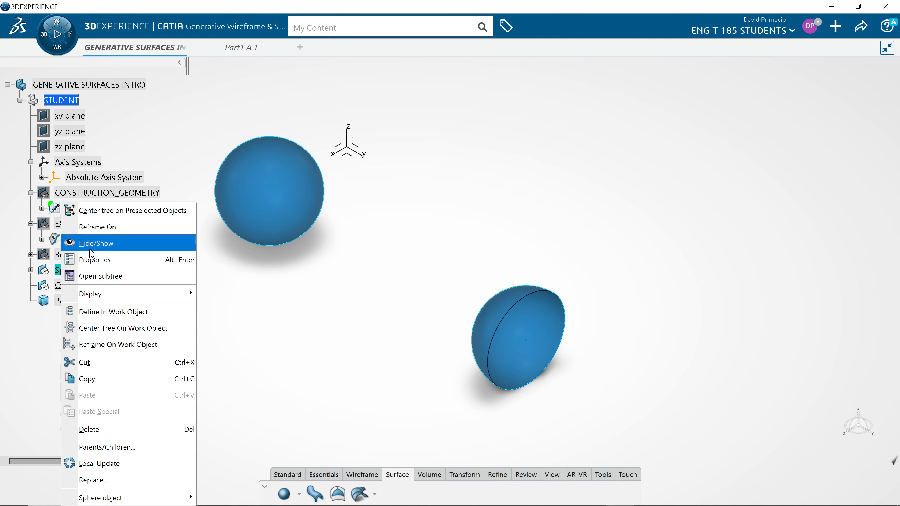
left_click(96, 245)
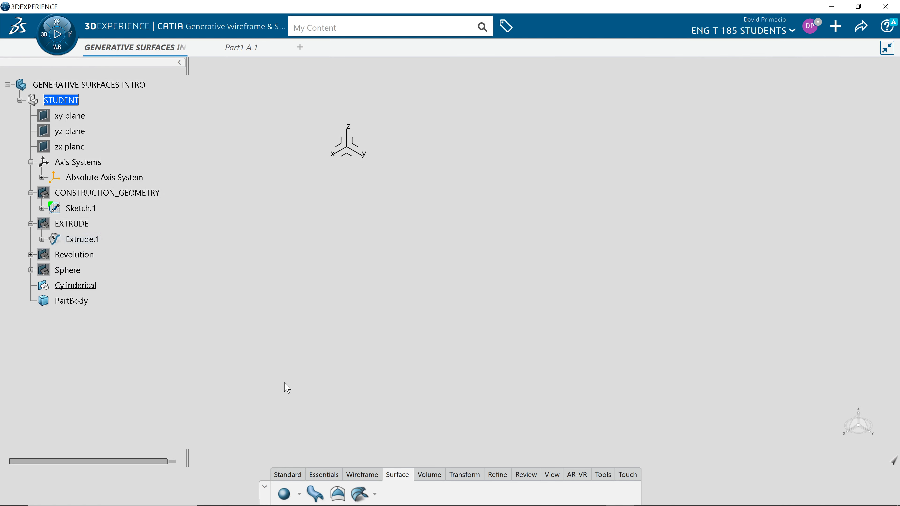
Create a coordinate point at X 3 in, Y 0 in, Z 0 in, relative to the Absolute Axis System.
left_click(359, 475)
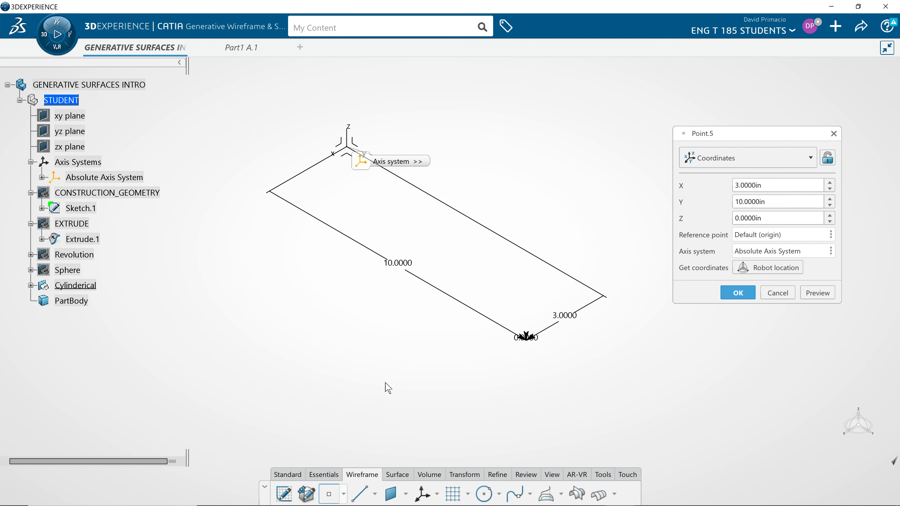
double_click(780, 202)
type("0")
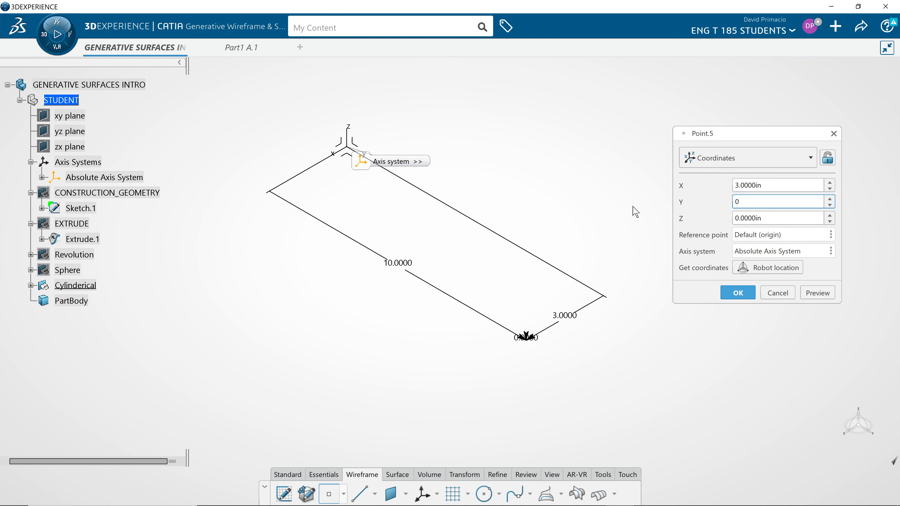
left_click(822, 294)
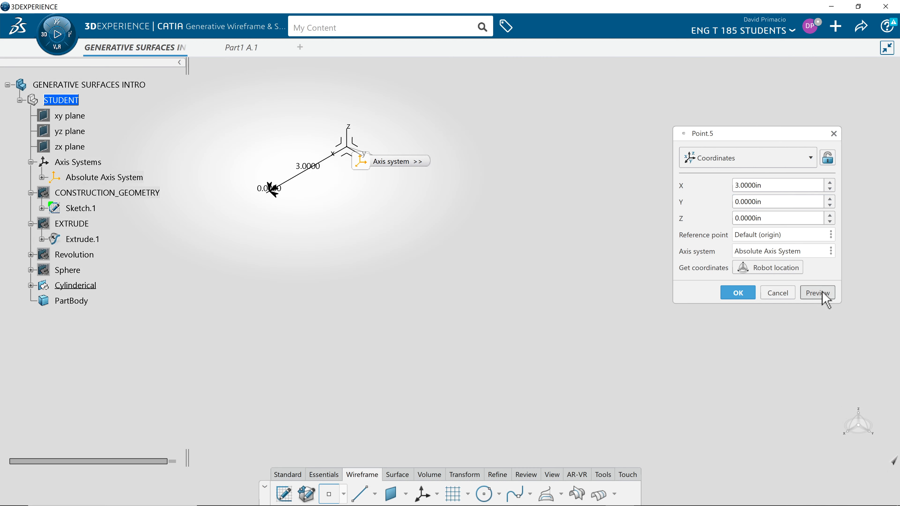
left_click(738, 292)
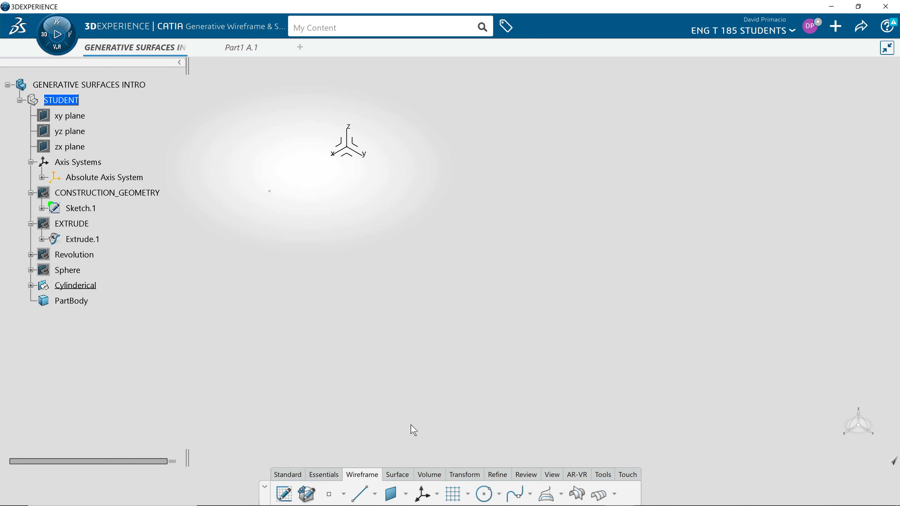
Start a Point-Direction line from the new point and set its line end offset to 10 in.
left_click(360, 494)
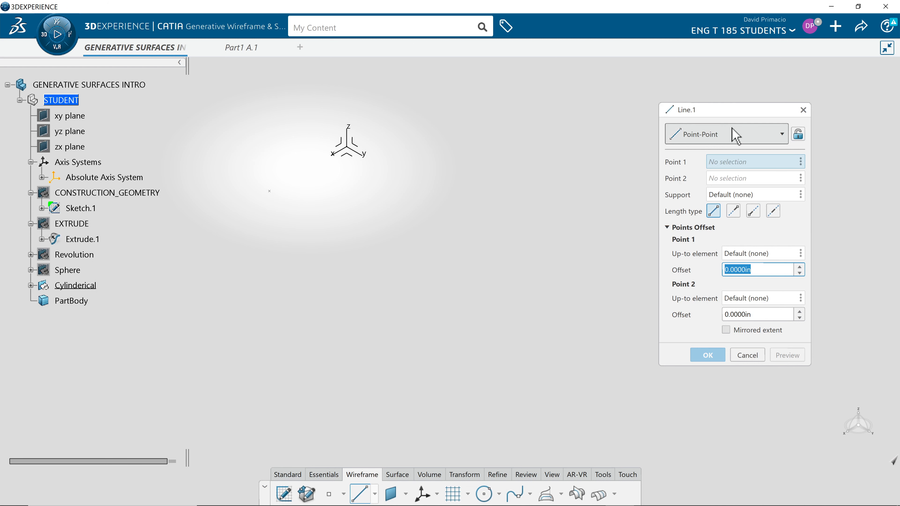
left_click(736, 135)
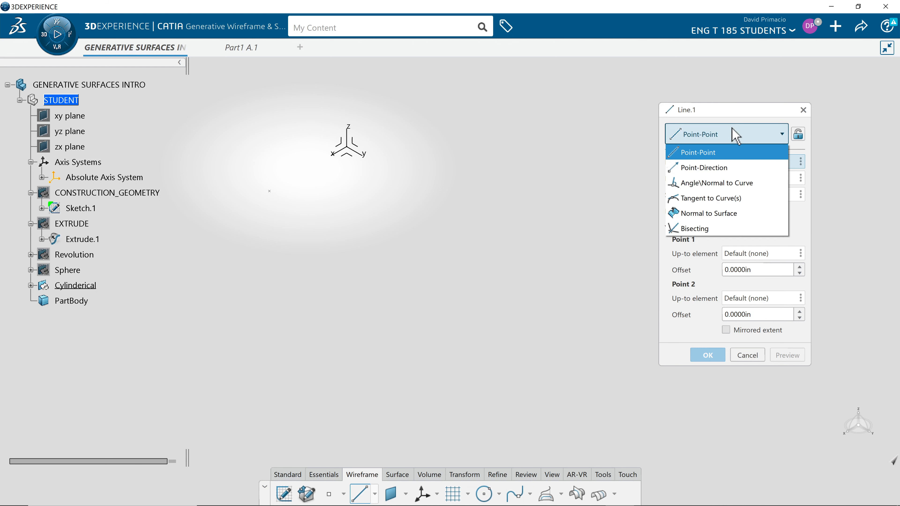
left_click(738, 175)
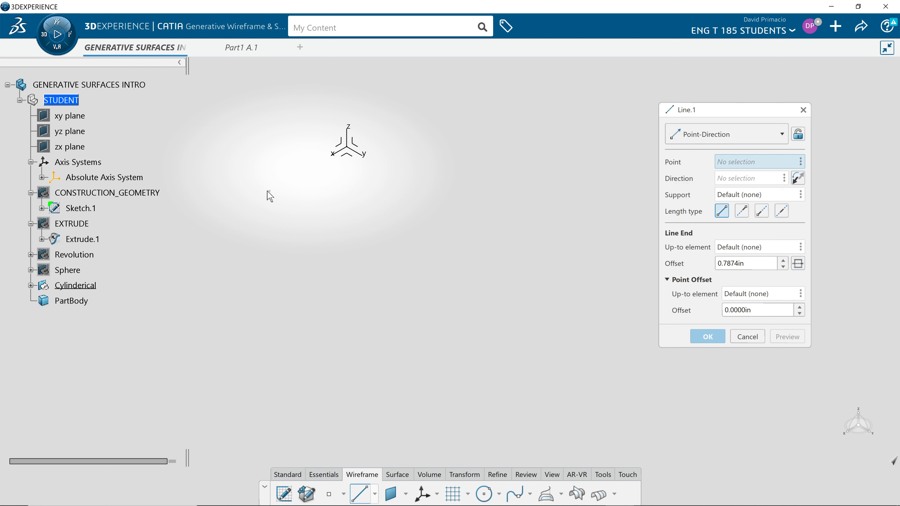
left_click(269, 193)
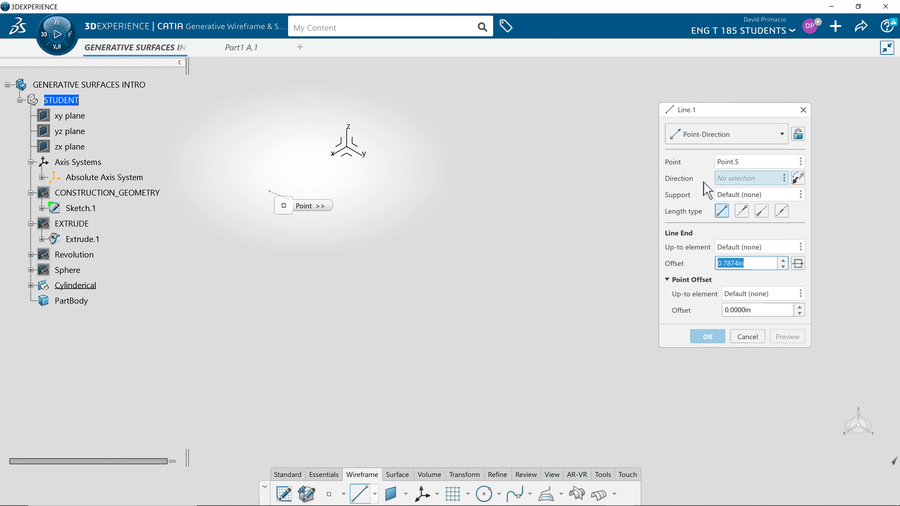
left_click(360, 153)
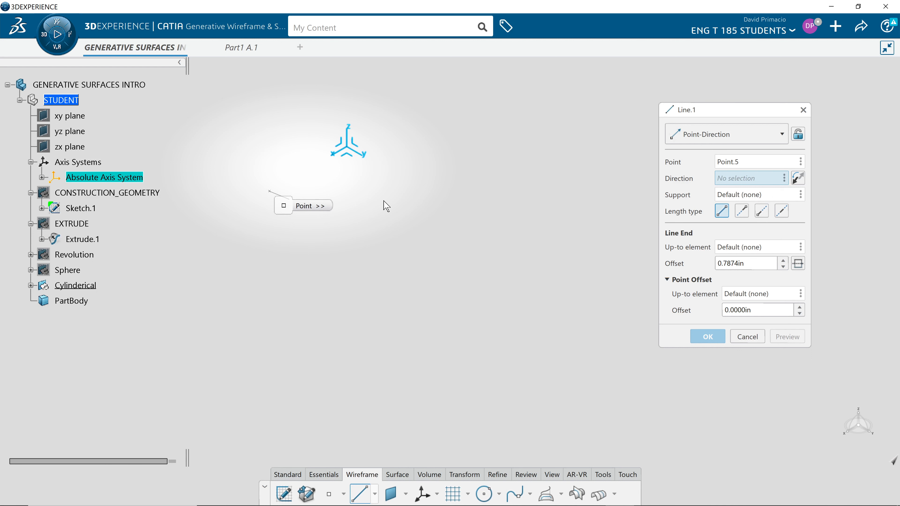
left_click(725, 263)
type("10")
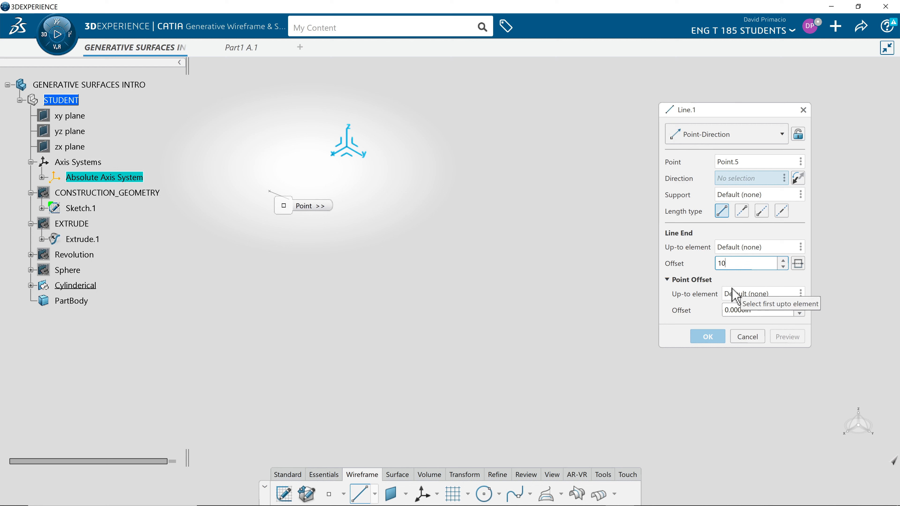
key("Tab")
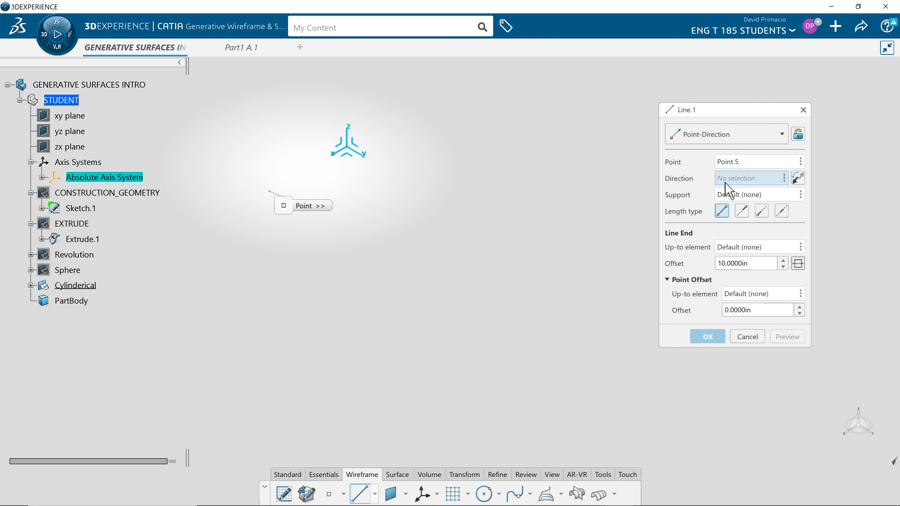
Set the line's direction to the Y axis and create the line.
left_click(362, 155)
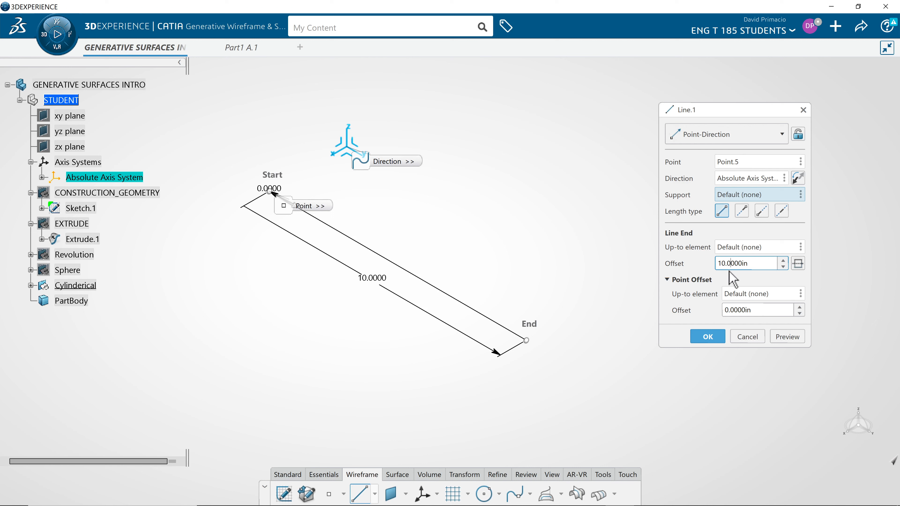
right_click(754, 180)
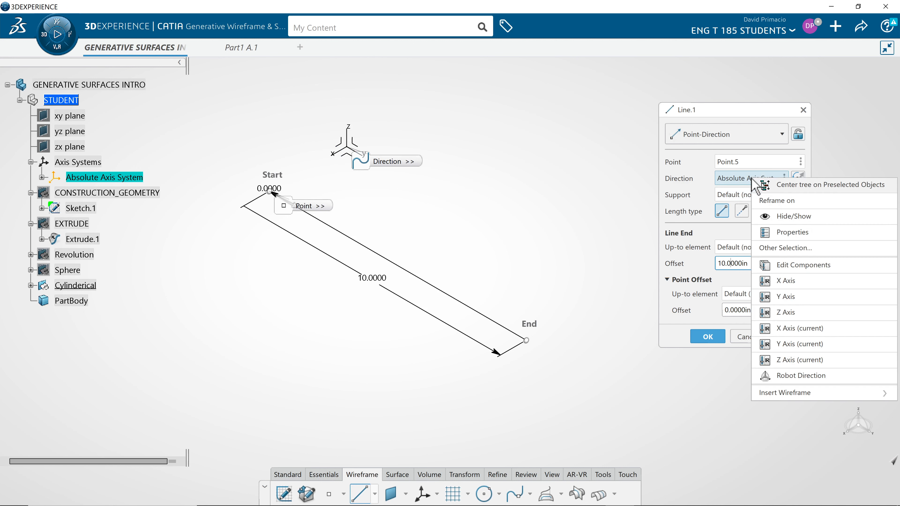
left_click(805, 300)
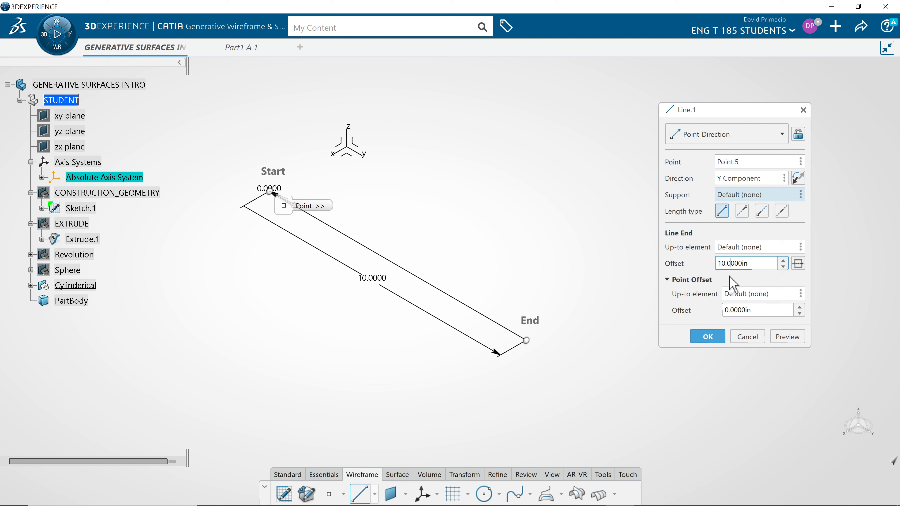
left_click(707, 336)
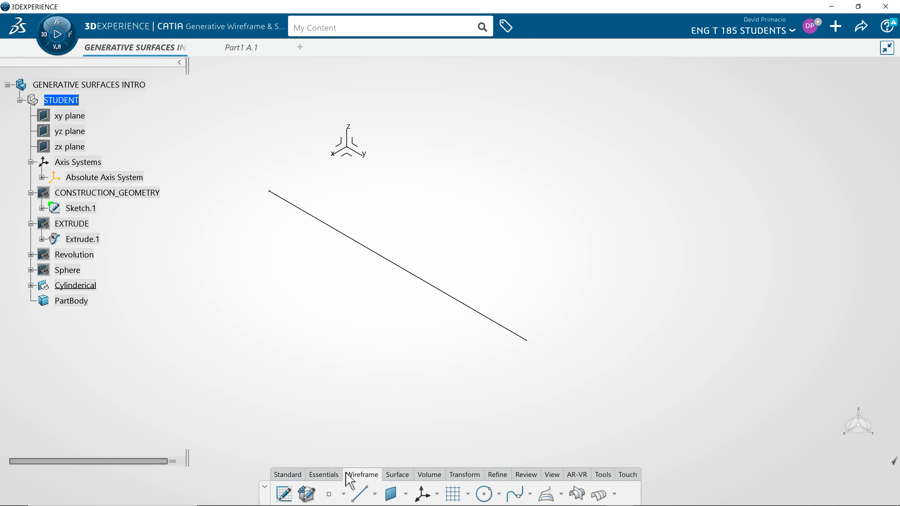
Start a Cylinder surface centred on the line's start point, with the line as its direction.
left_click(394, 474)
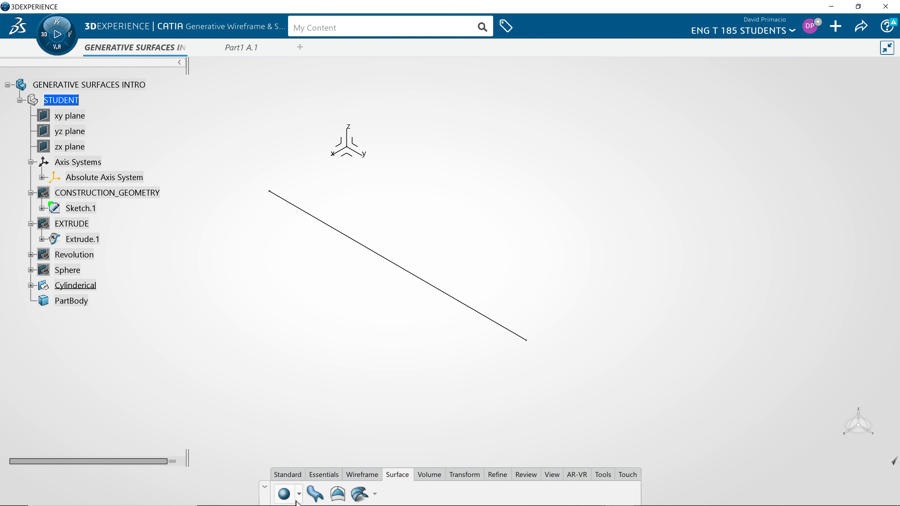
left_click(299, 494)
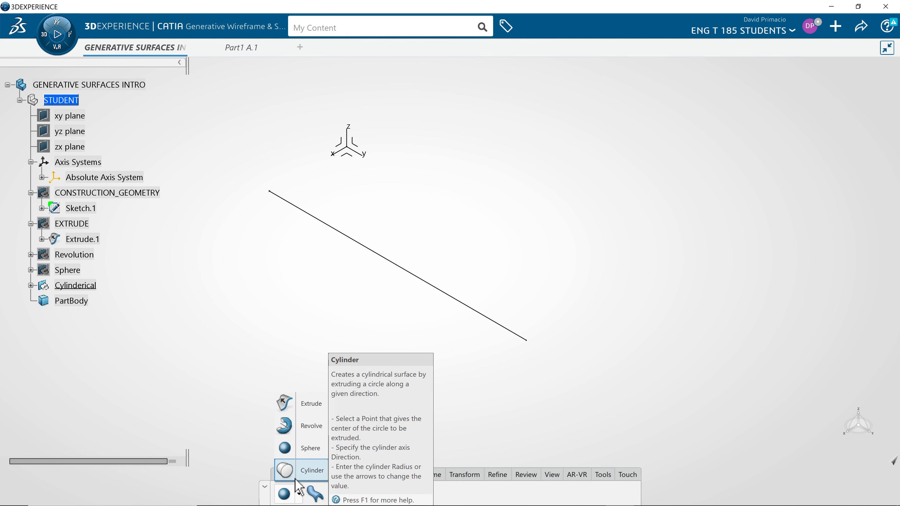
left_click(296, 479)
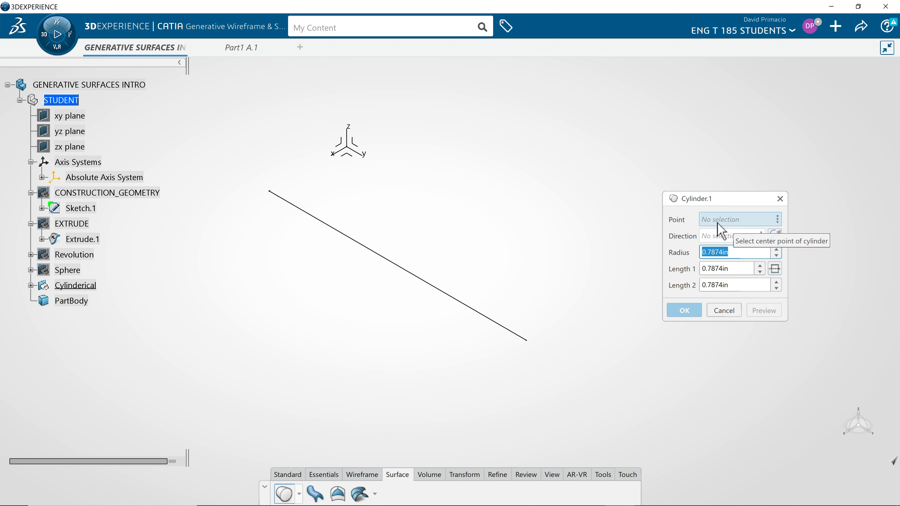
left_click(269, 191)
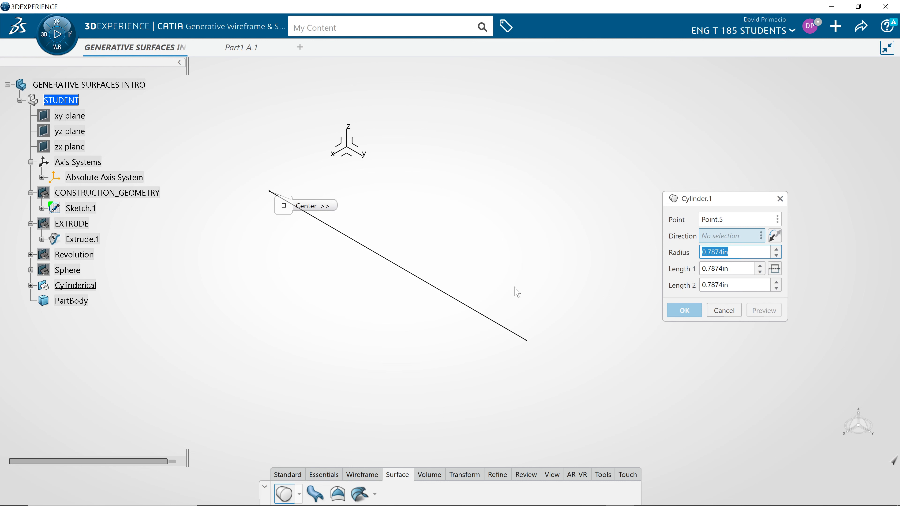
left_click(467, 306)
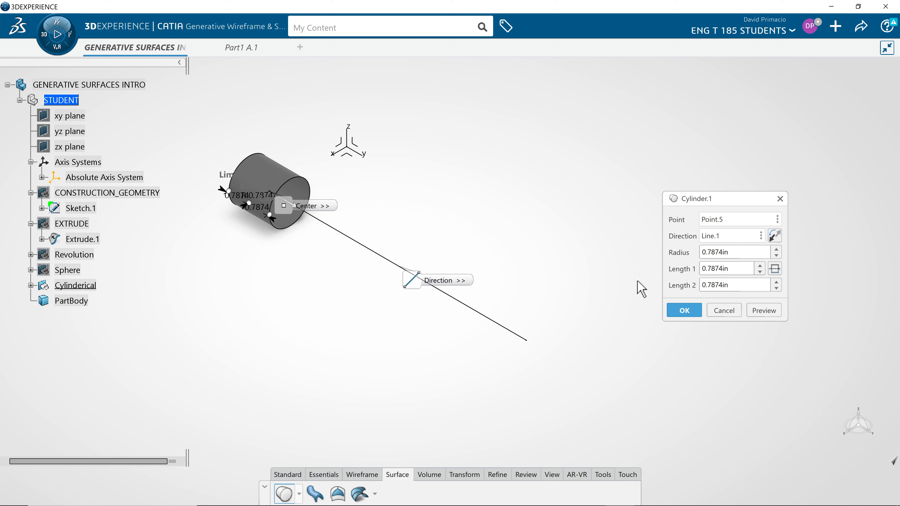
Set the cylinder's Length 2 to 0 in and preview it.
left_click_drag(738, 286, 678, 286)
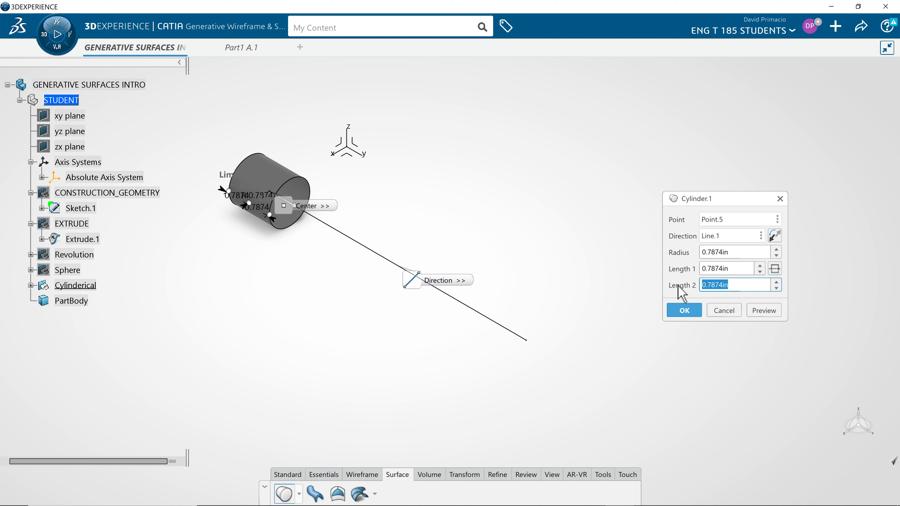
type("0")
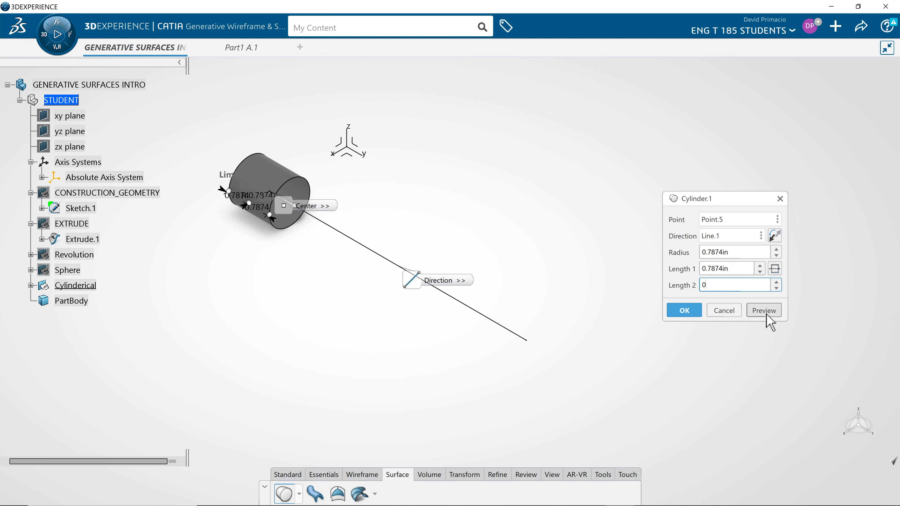
left_click(765, 311)
Preview the cylinder with Length 2 set to 5 in.
middle_click_drag(280, 323, 665, 328)
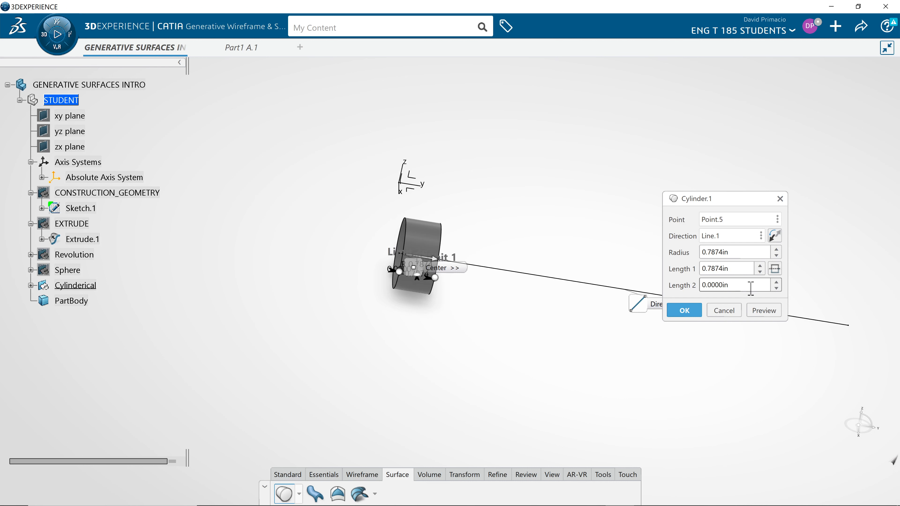
left_click_drag(749, 285, 684, 286)
type("5")
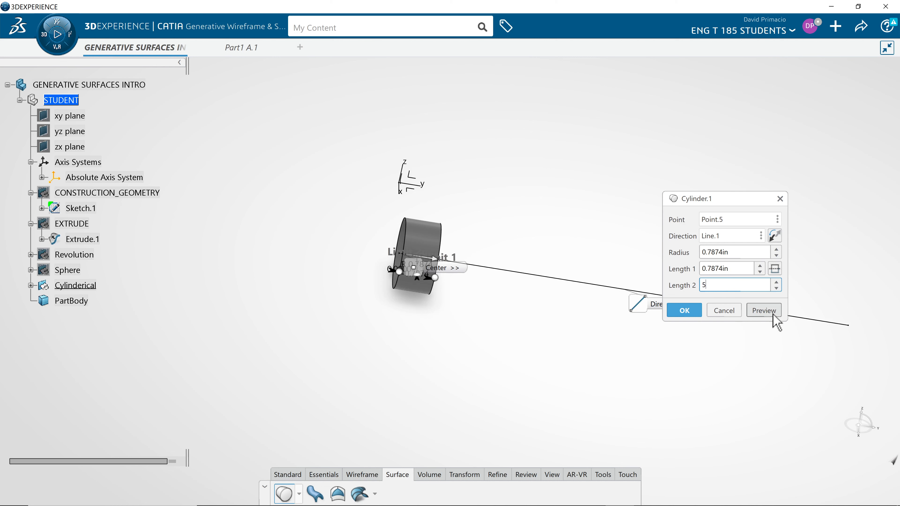
left_click(766, 311)
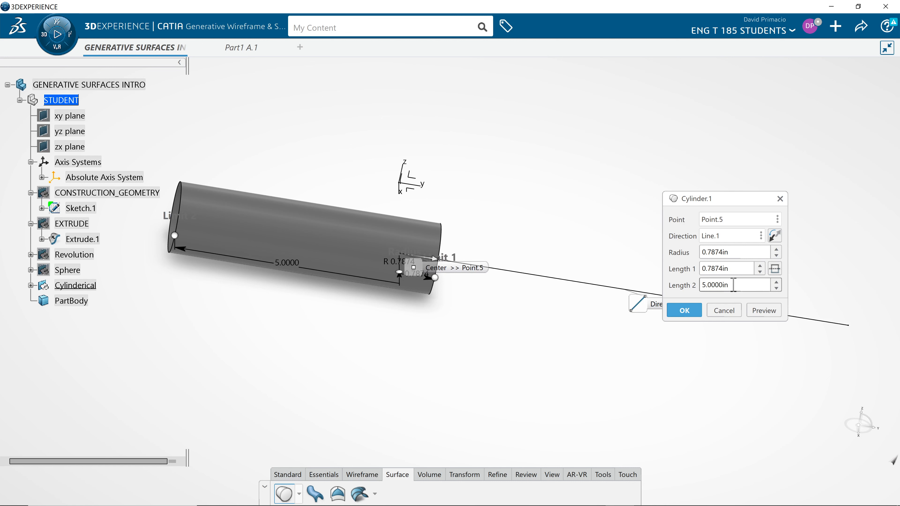
Return the cylinder's Length 2 to 0 in and refresh the preview.
left_click_drag(663, 280, 650, 277)
type("0")
left_click(764, 310)
Set the cylinder's radius to 1 in and create the surface.
mouse_move(475, 343)
middle_mouse_down()
mouse_move(428, 321)
mouse_move(294, 301)
mouse_move(321, 306)
mouse_move(341, 285)
mouse_move(346, 312)
mouse_move(350, 304)
middle_mouse_up()
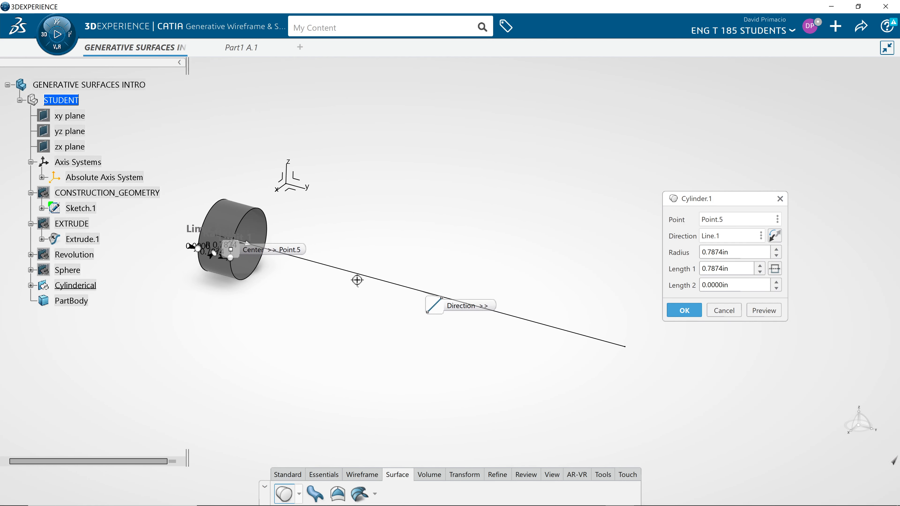
double_click(739, 255)
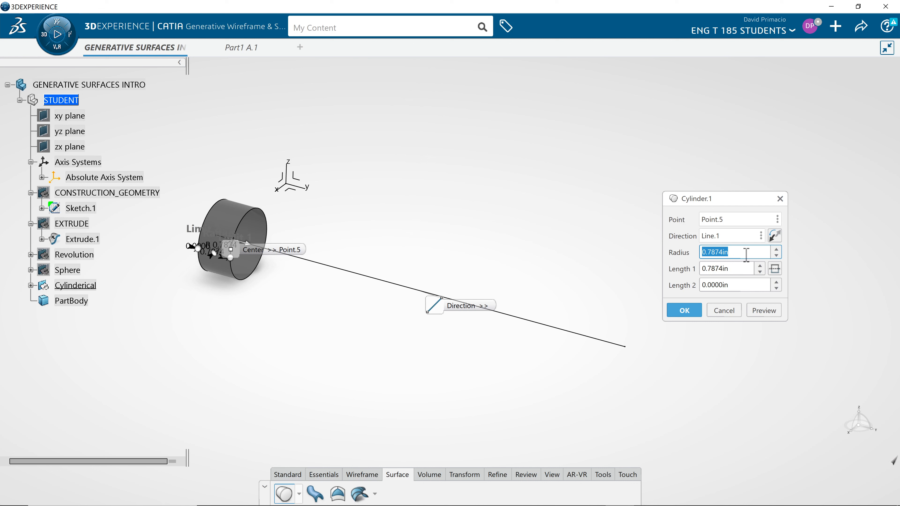
type("1")
key("Return")
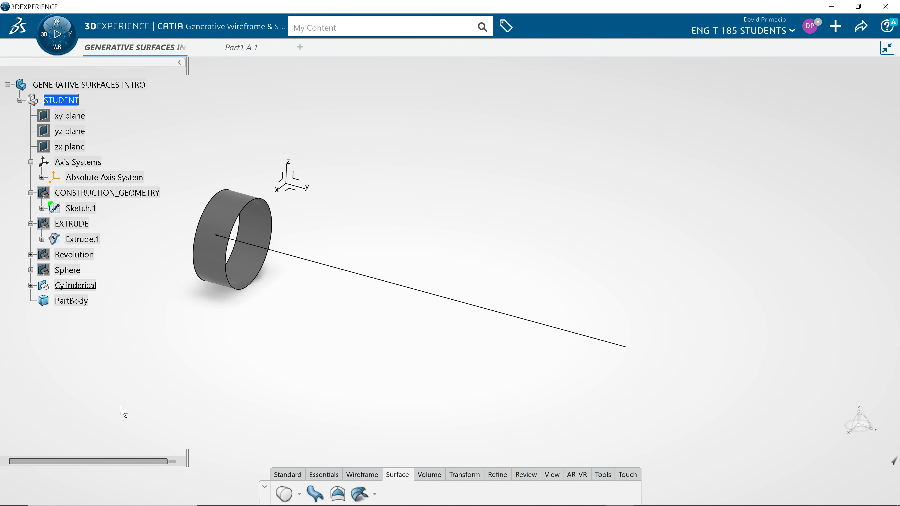
Edit the cylinder surface to set its Length 1 to 10 in.
double_click(258, 270)
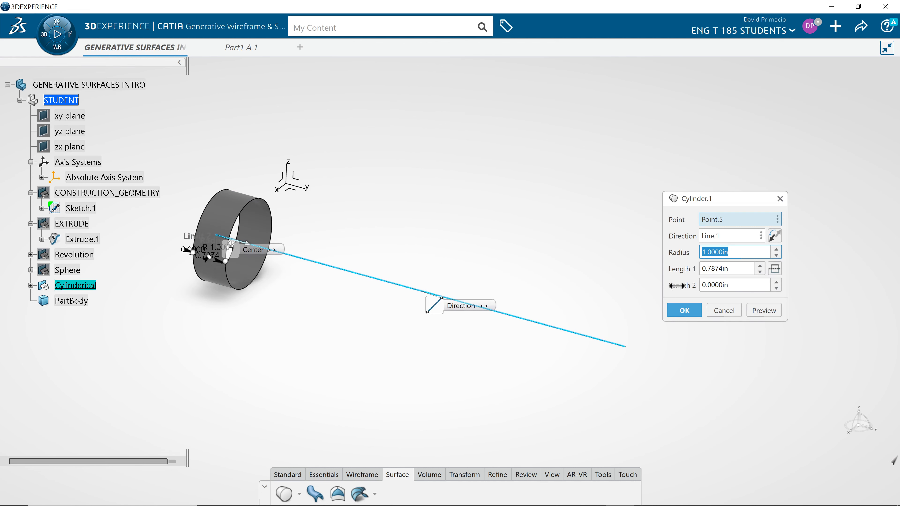
left_click(734, 270)
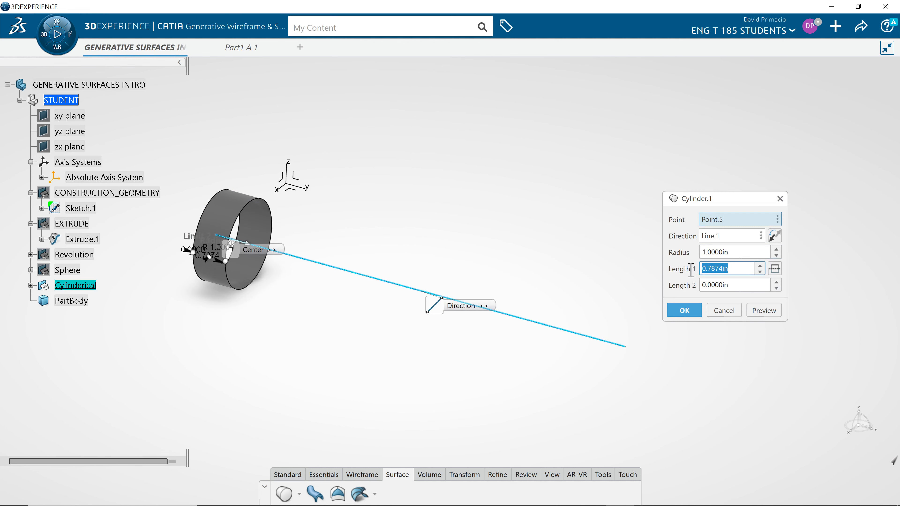
type("10")
key("Return")
key("Return")
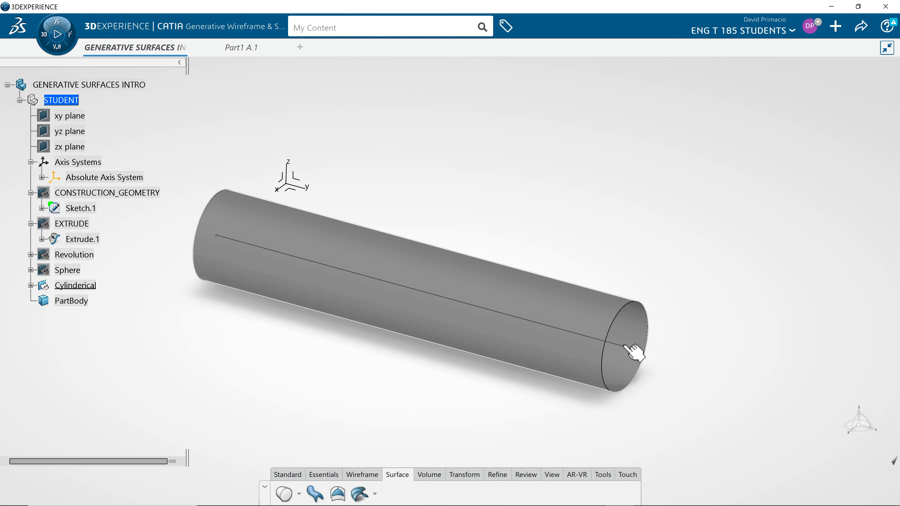
double_click(634, 352)
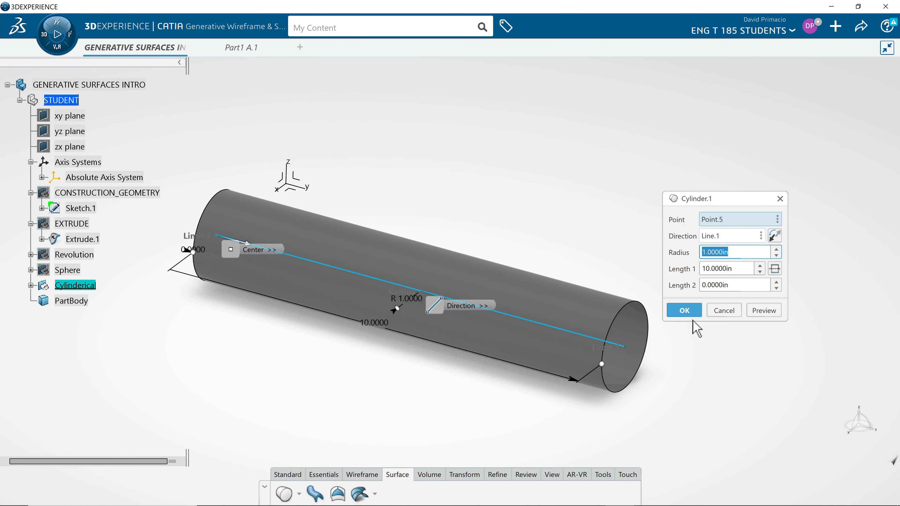
left_click(685, 310)
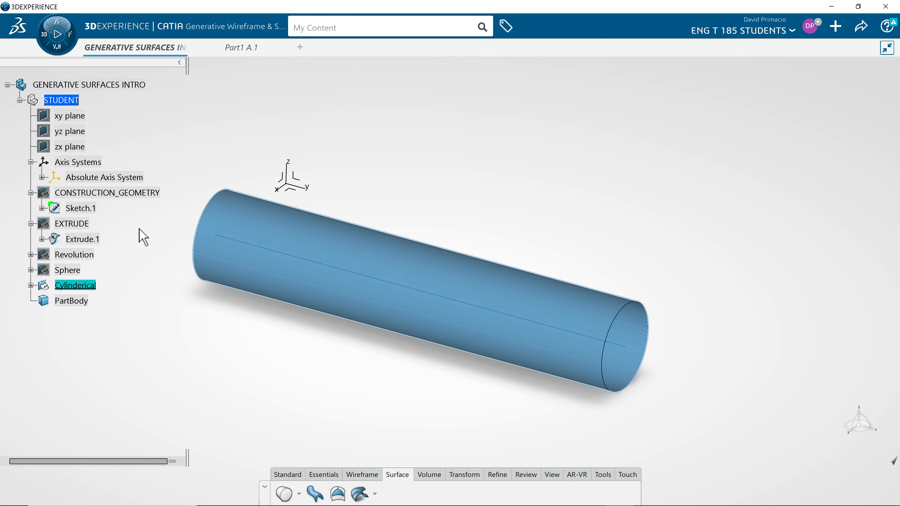
Edit Line.1 in the Cylinderical set to give its line end an offset of 12 in.
left_click(31, 286)
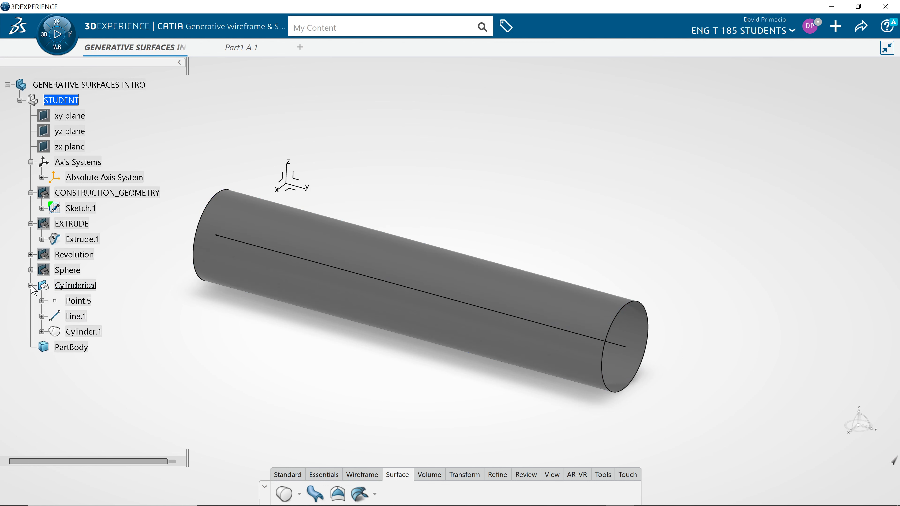
double_click(77, 316)
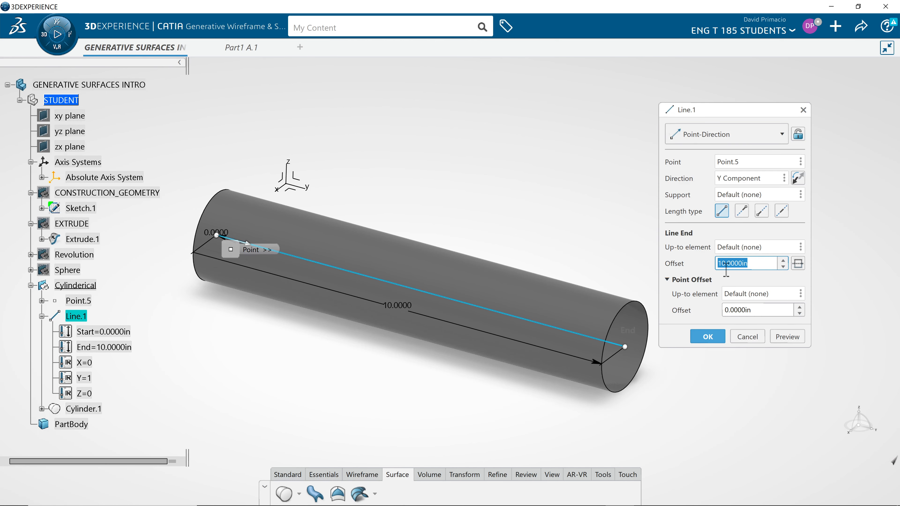
type("12")
left_click(723, 337)
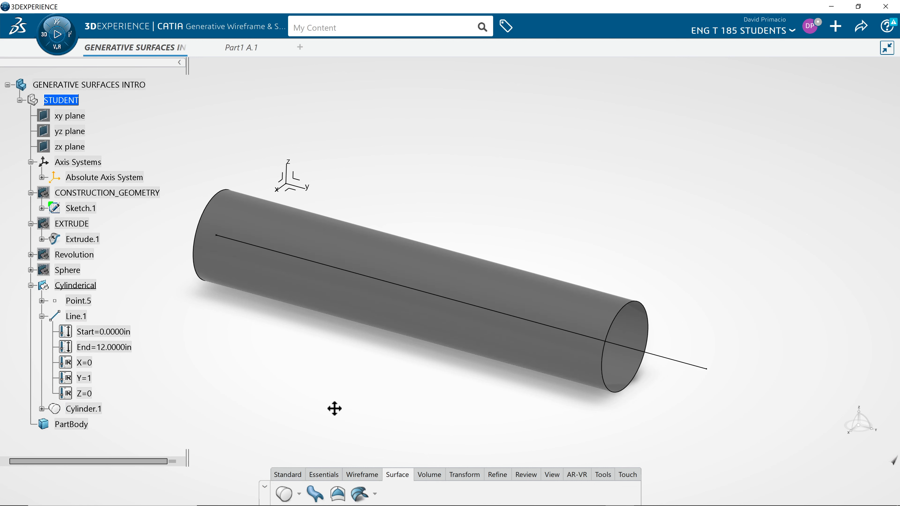
Drive the cylinder's Length 1 with a kept Measure Item measurement of the centre line's length.
middle_click_drag(334, 408, 659, 315)
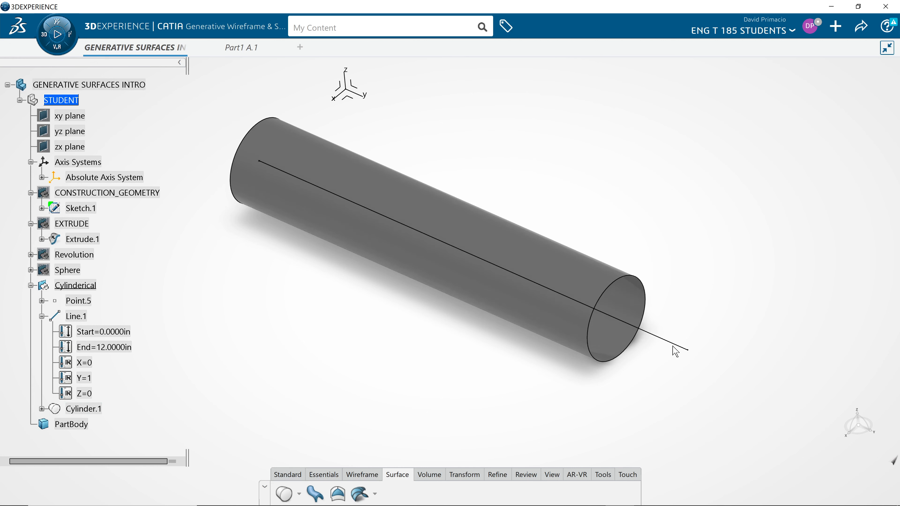
double_click(502, 322)
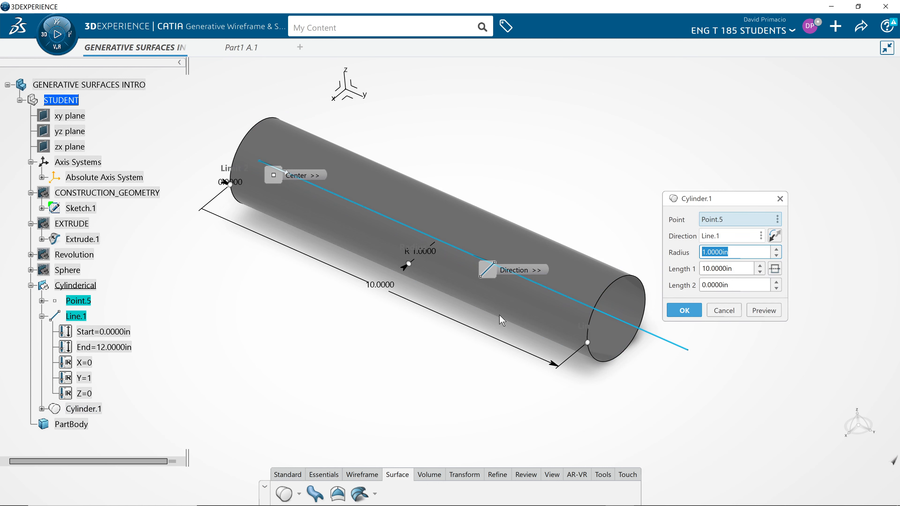
right_click(740, 267)
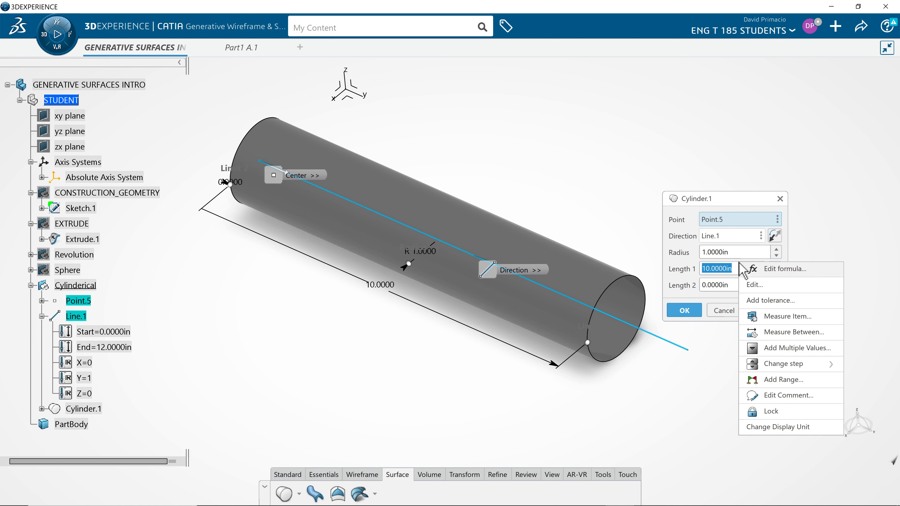
left_click(782, 319)
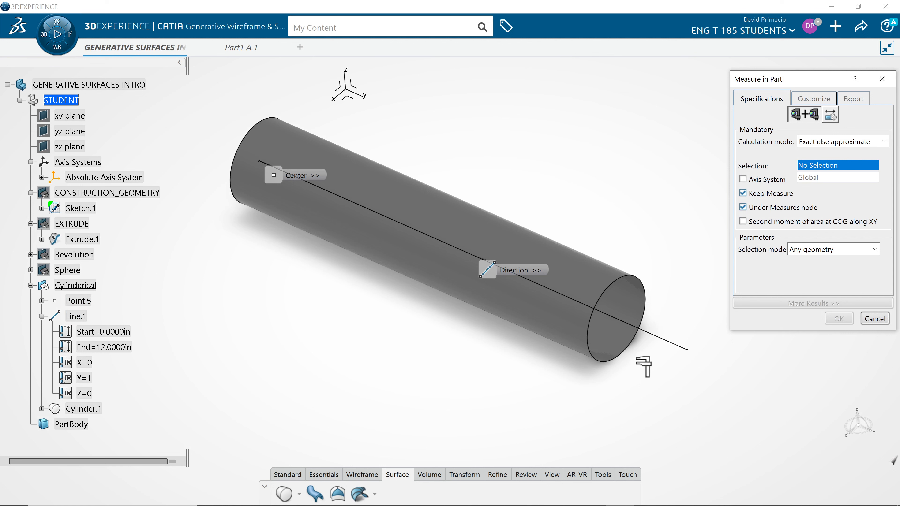
left_click(660, 338)
left_click_drag(475, 300, 306, 332)
left_click(839, 318)
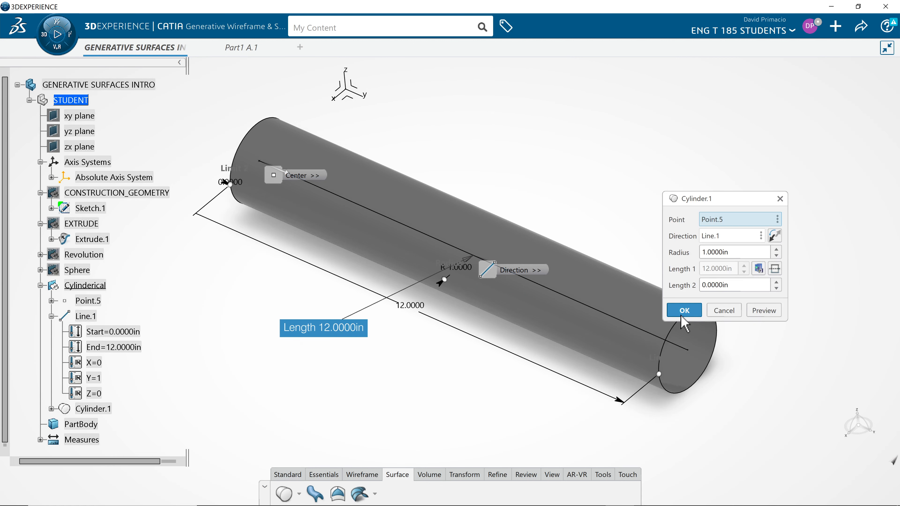
left_click(684, 311)
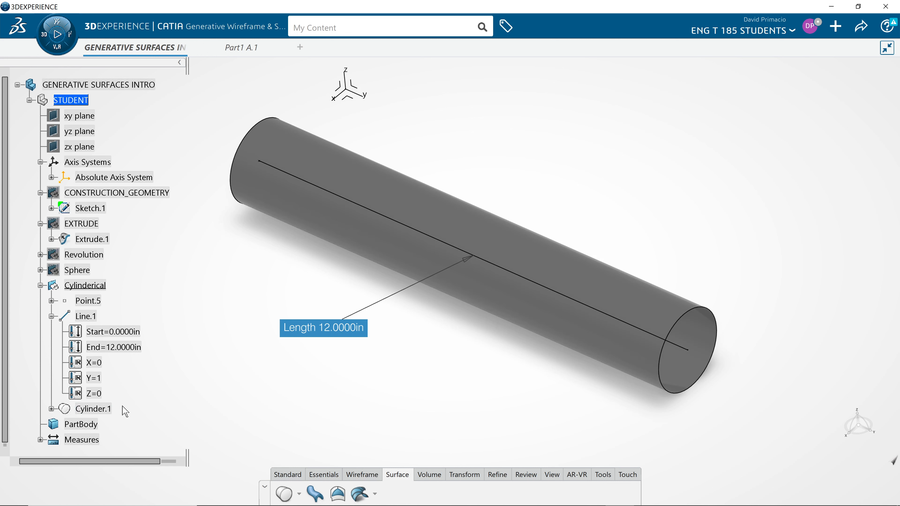
Set the line's End parameter to 15 in and run a local update on the cylinder.
double_click(127, 348)
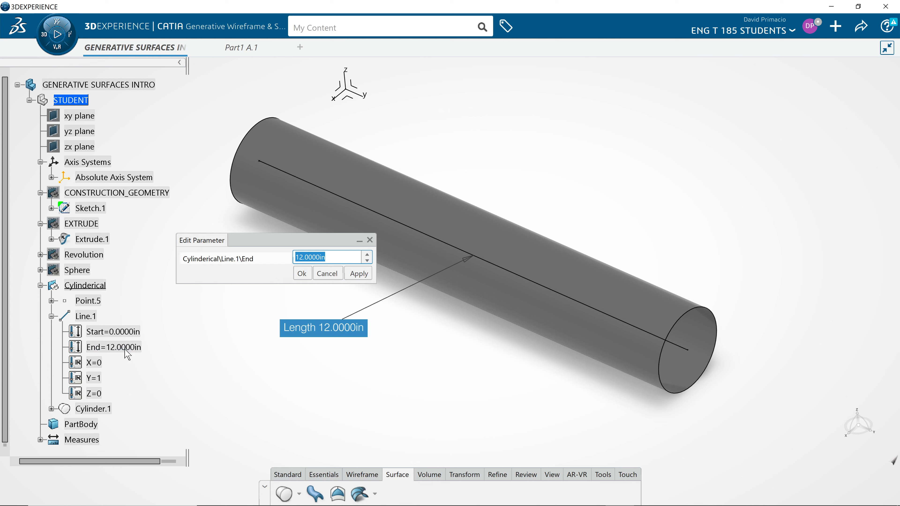
type("15")
key("Return")
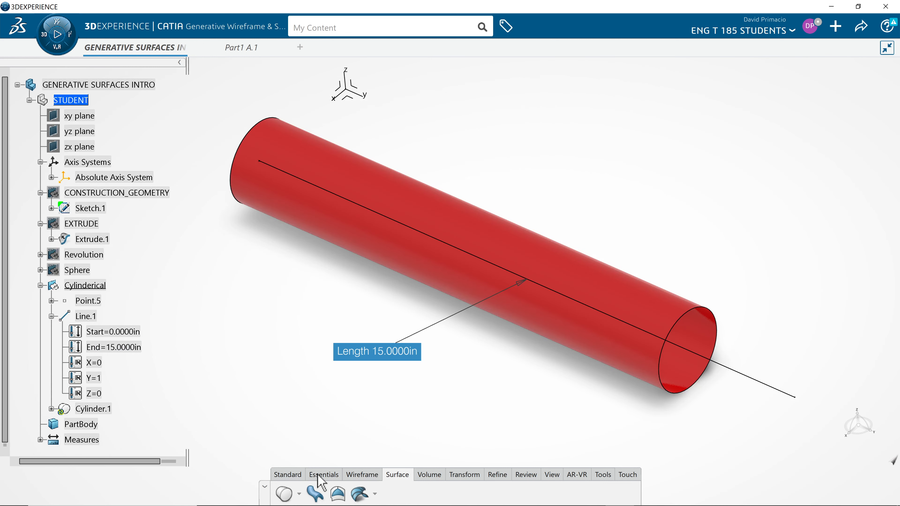
middle_click_drag(443, 390, 376, 357)
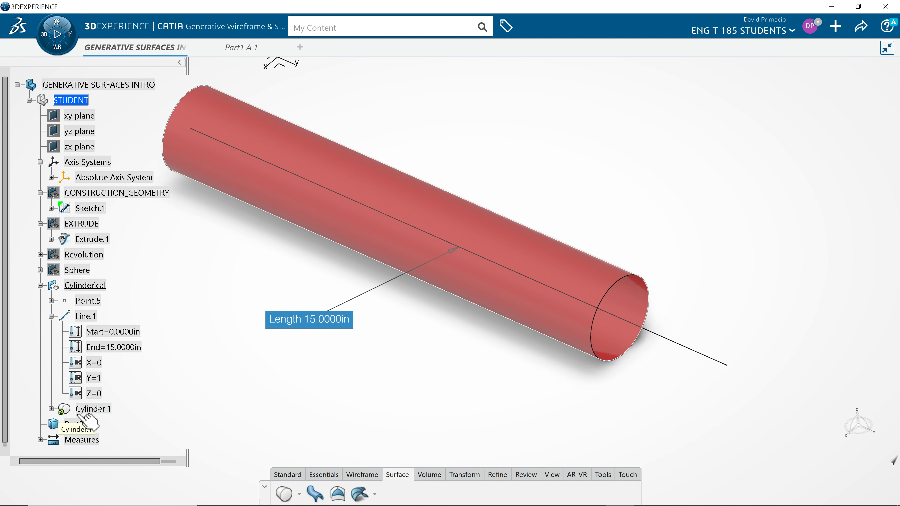
right_click(88, 410)
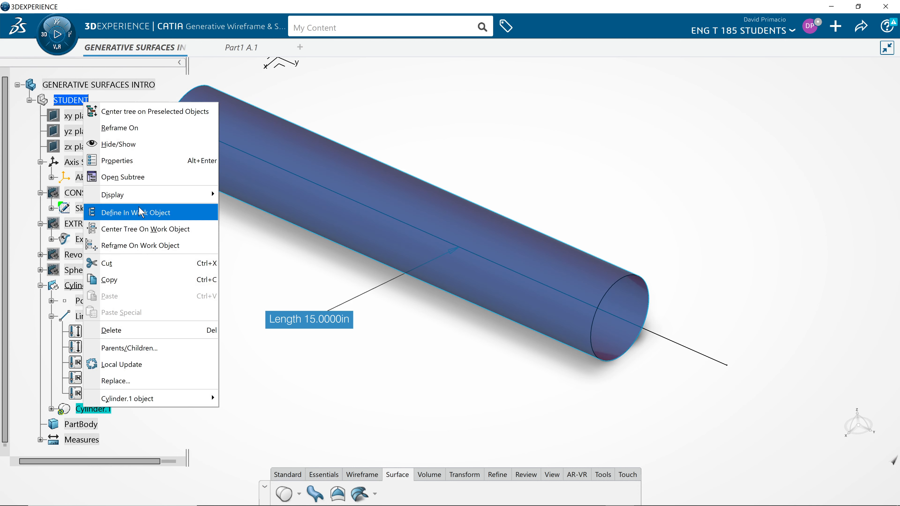
left_click(164, 368)
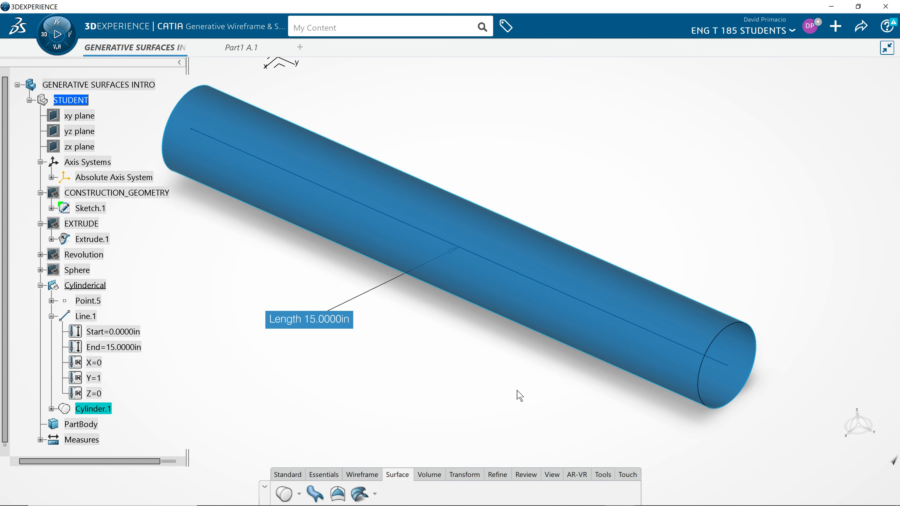
left_click(491, 406)
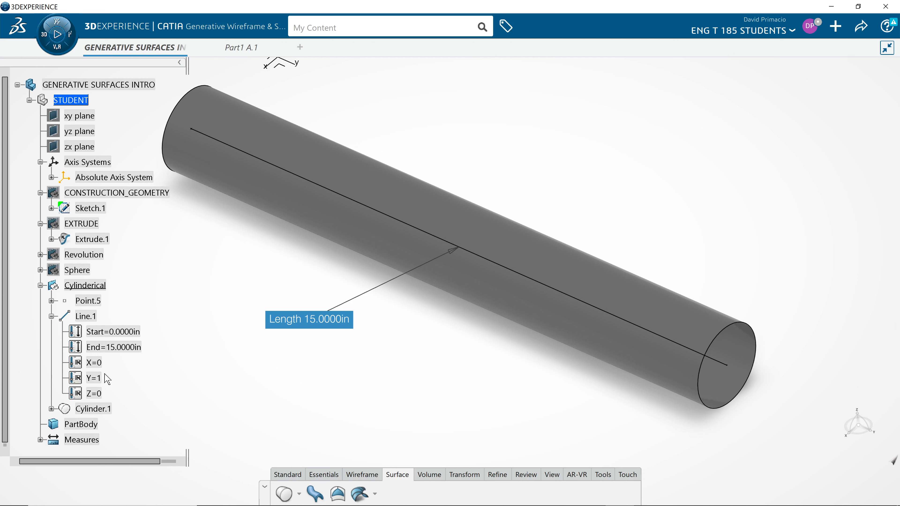
Edit Line.1 to set its line end offset to 20 in.
double_click(87, 316)
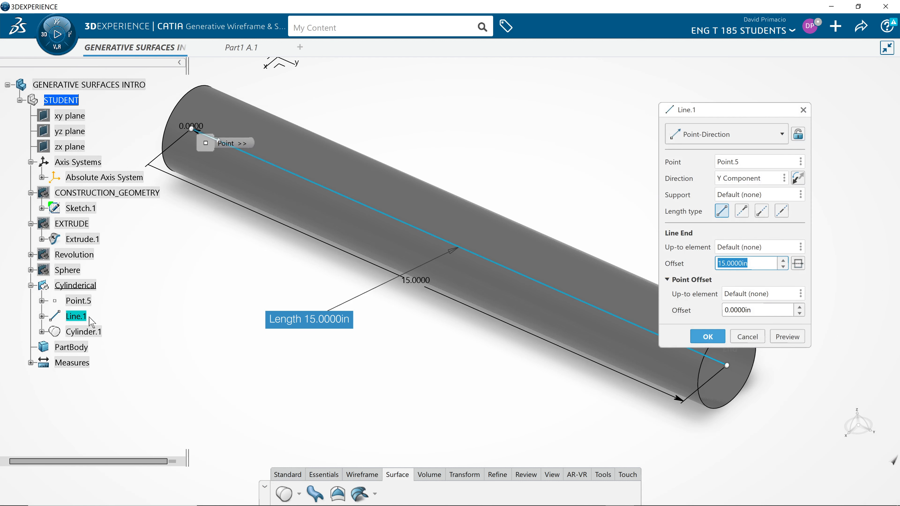
type("20")
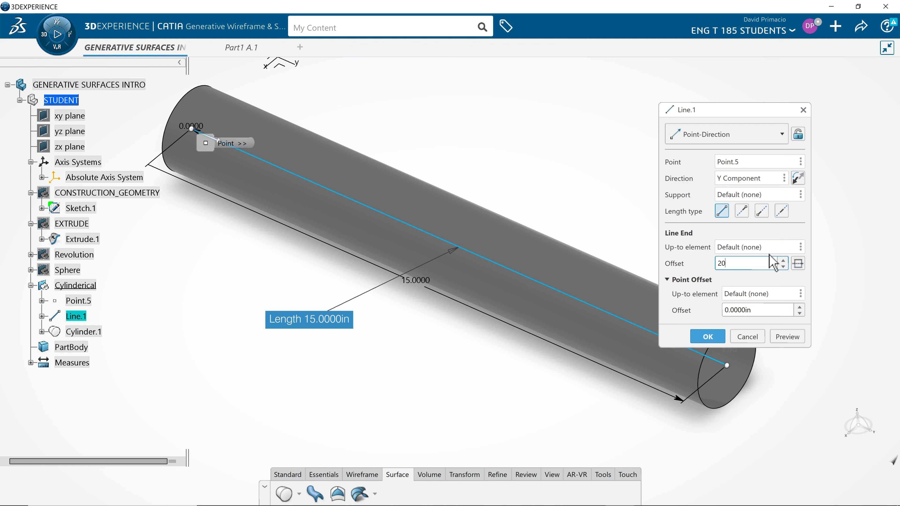
key("Return")
middle_click_drag(523, 386, 478, 382)
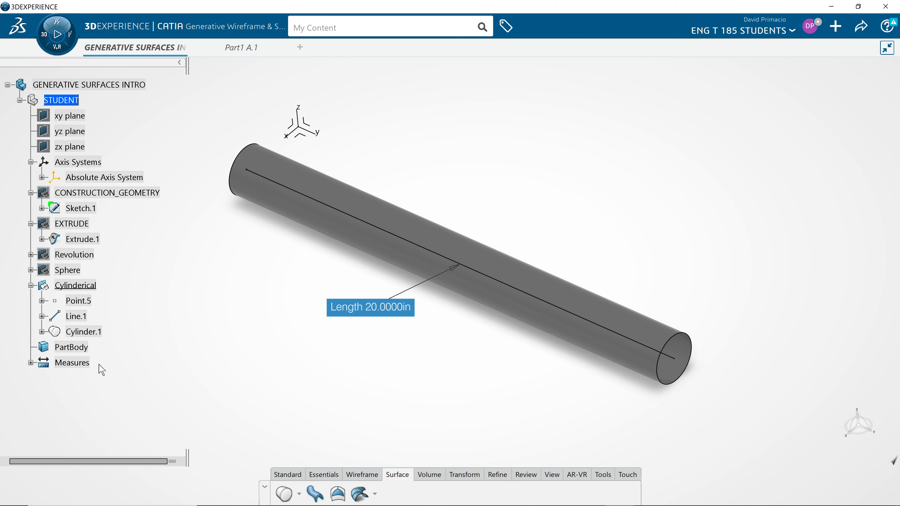
Examine the cylinder's definition for its measurement-driven Length 1 without changing anything.
double_click(84, 335)
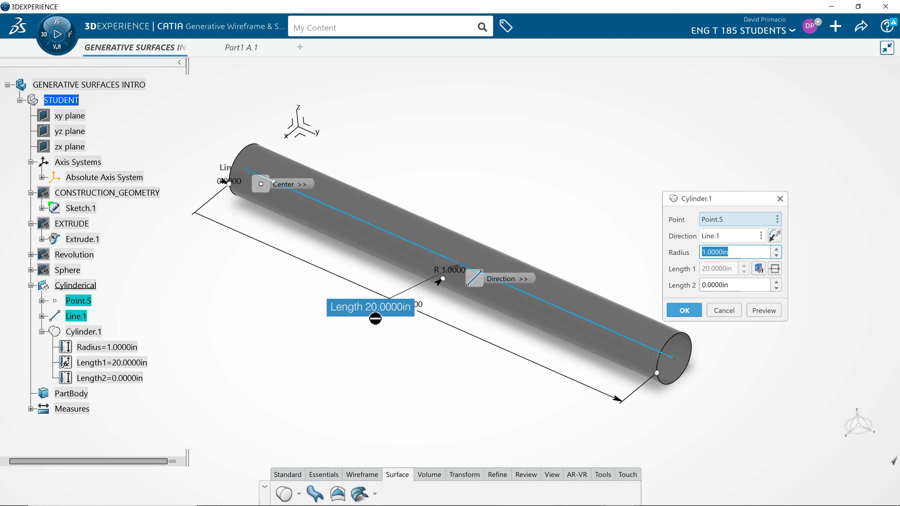
left_click(724, 311)
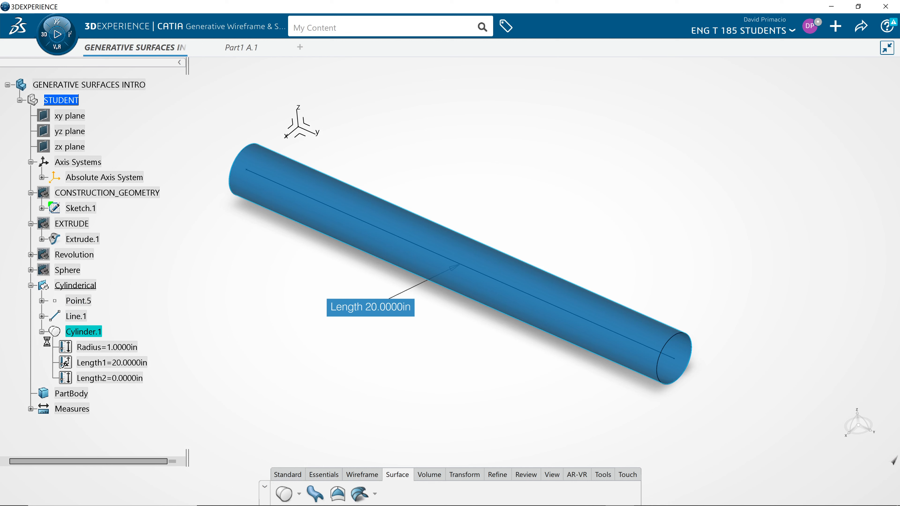
double_click(99, 336)
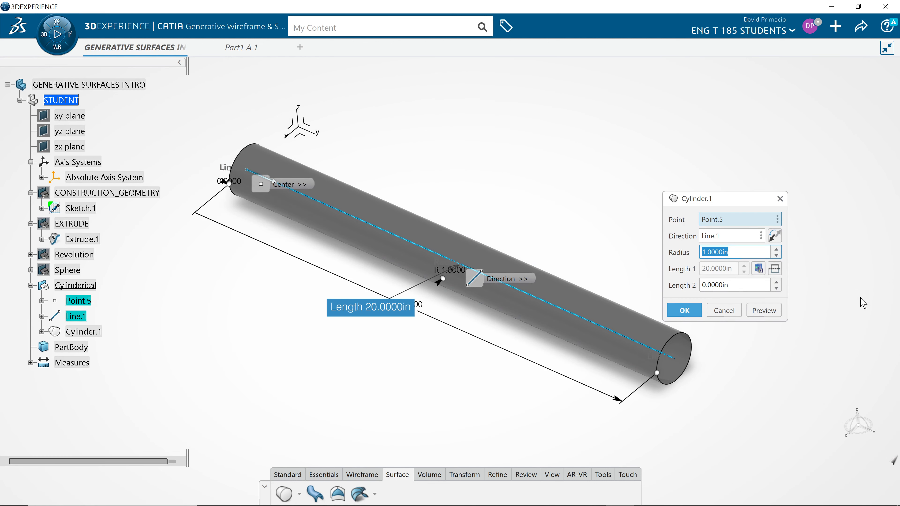
left_click(724, 311)
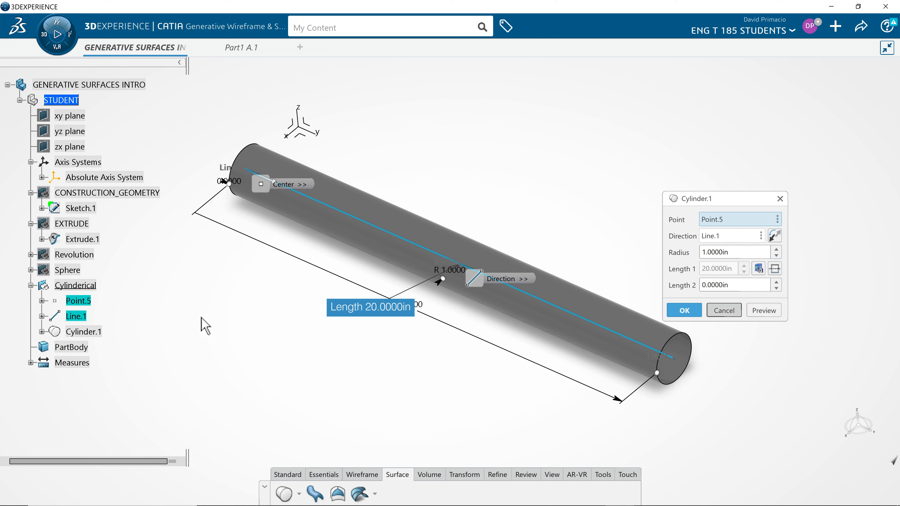
Set the line end offset of Line.1 to 10 in.
double_click(88, 316)
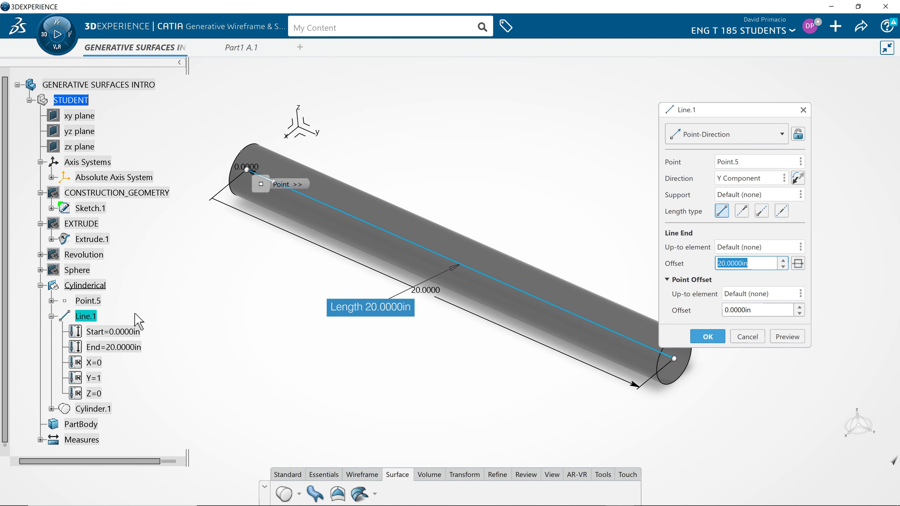
type("10")
key("Return")
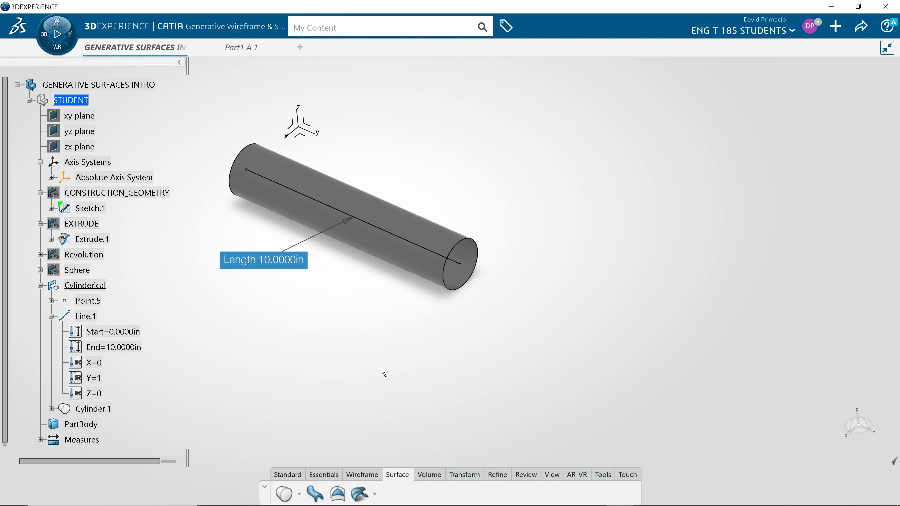